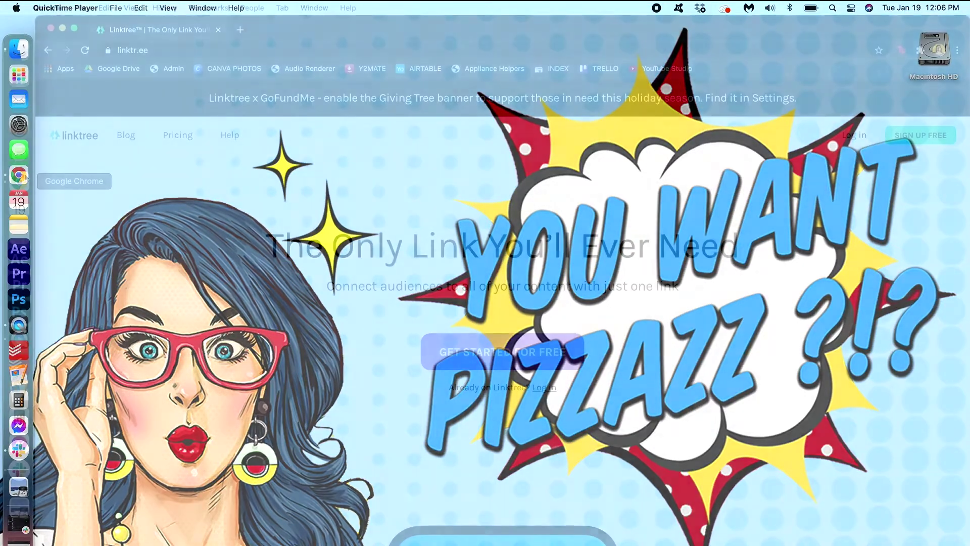
Step: Open Chrome on the Linktree home page at linktr.ee
{"action": "left_click", "coordinate": [19, 174]}
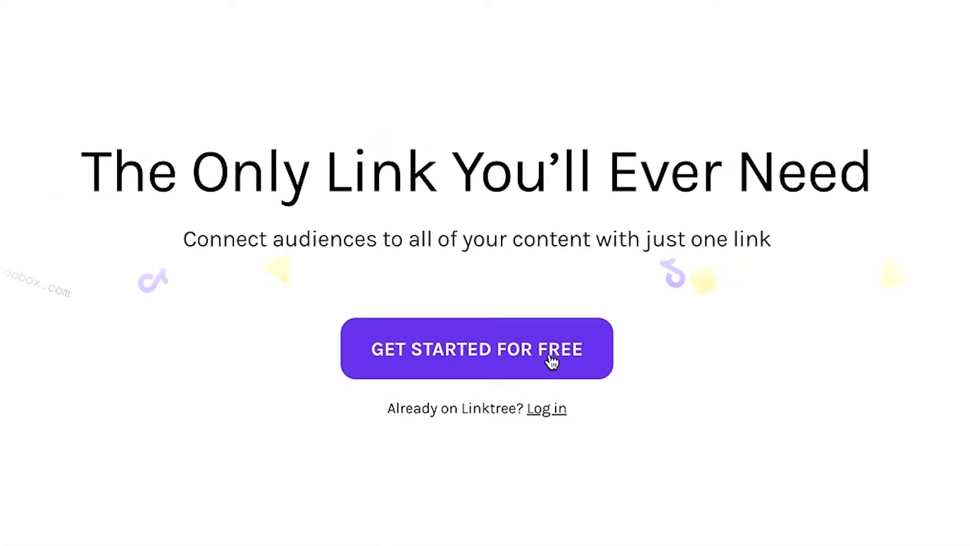
Step: Start a free Linktree sign-up and submit the completed registration form
{"action": "left_click", "coordinate": [552, 361]}
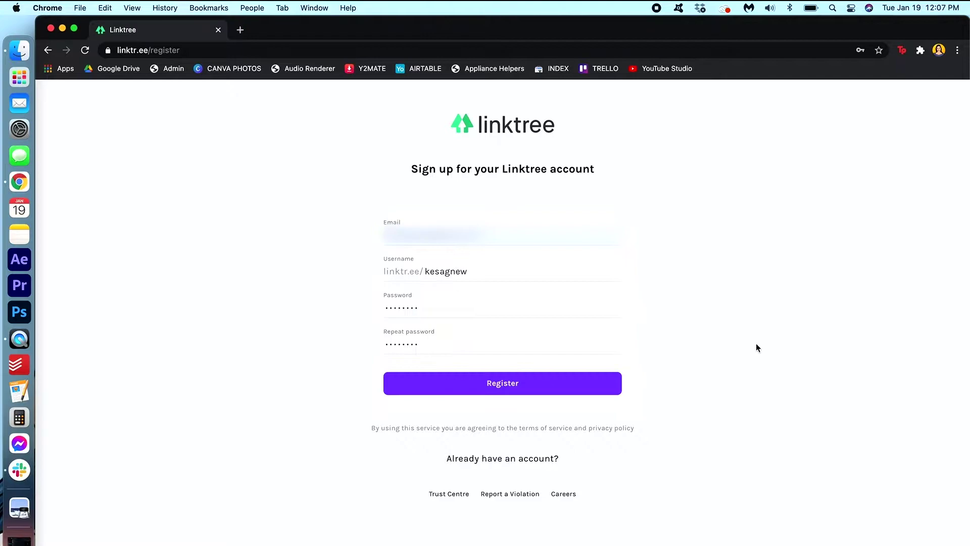
{"action": "left_click", "coordinate": [581, 392]}
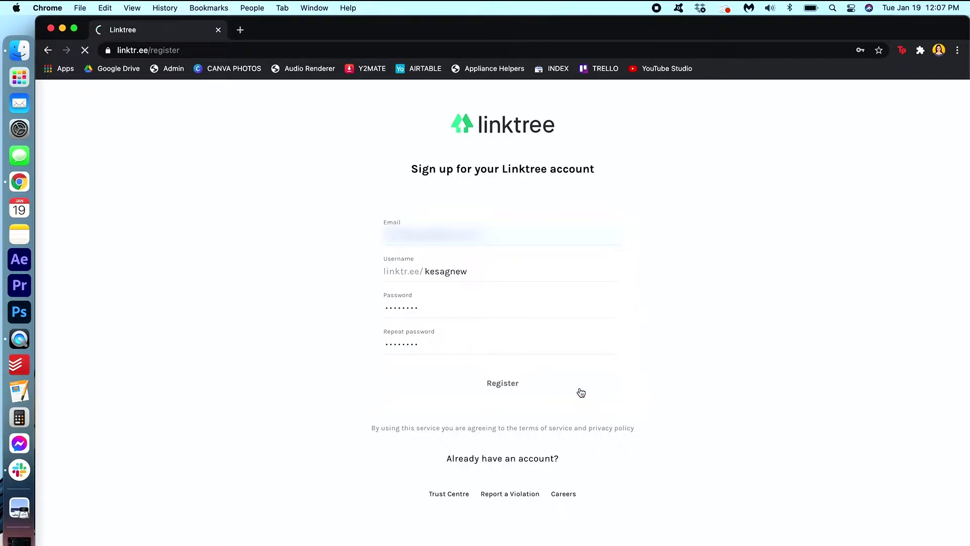
Step: Enter the profile's display name and accept the suggested full name
{"action": "left_click", "coordinate": [366, 234]}
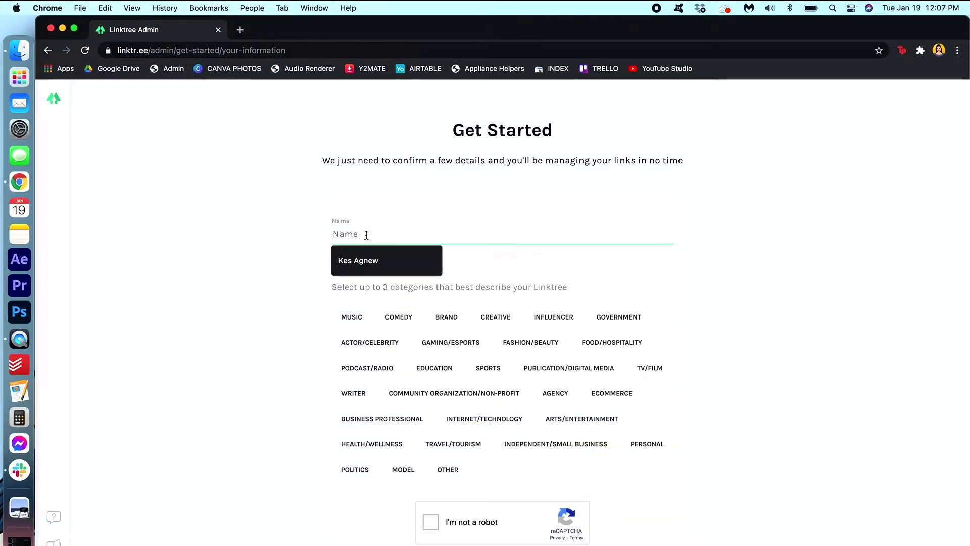
{"action": "type", "text": "Kes Agnew"}
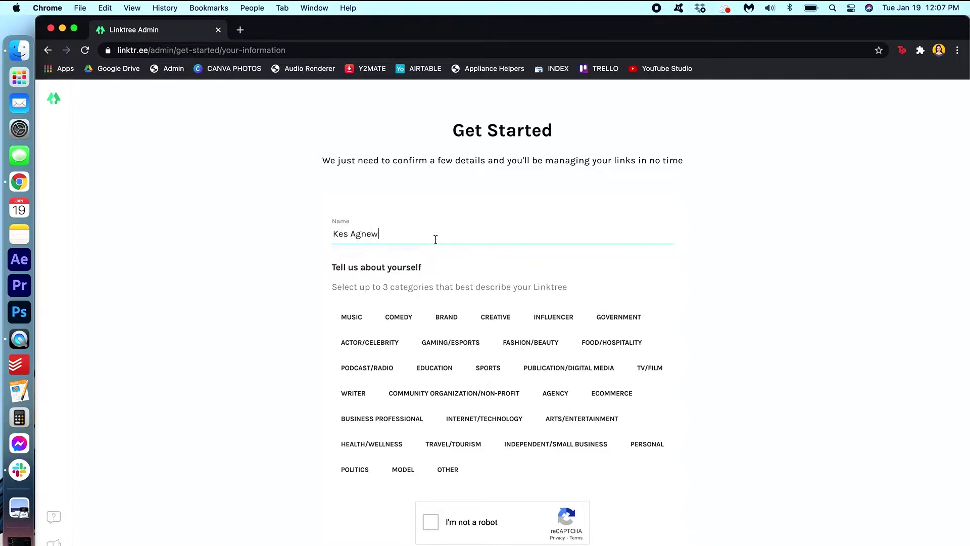
{"action": "left_click", "coordinate": [779, 251]}
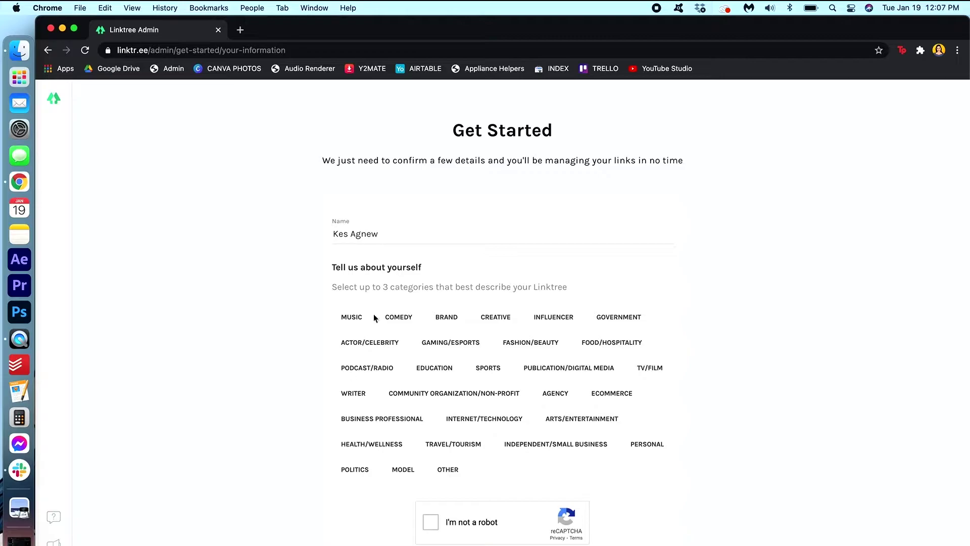
Step: Pick the CREATIVE, ARTS/ENTERTAINMENT and PUBLICATION/DIGITAL MEDIA categories, pass the reCAPTCHA, and save the details
{"action": "left_click", "coordinate": [507, 322]}
{"action": "left_click", "coordinate": [574, 421]}
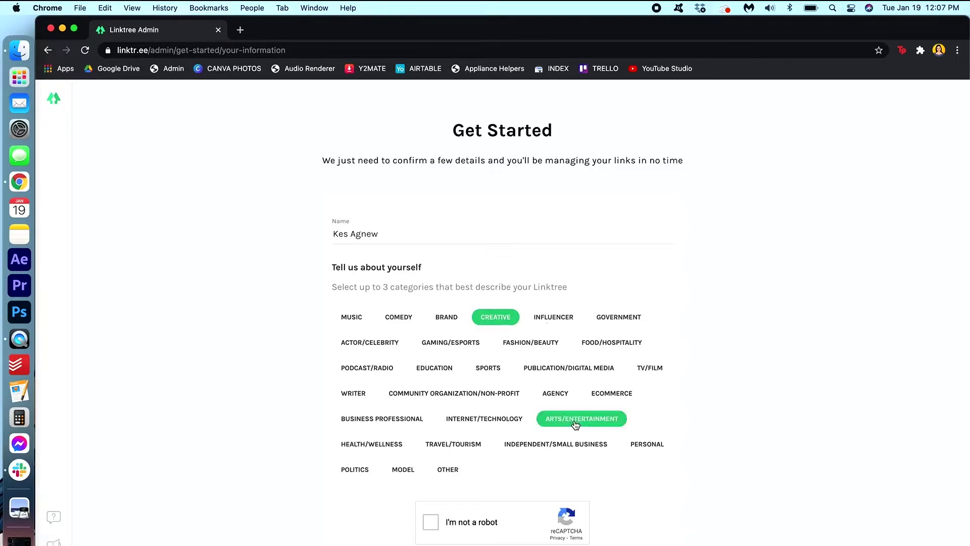
{"action": "left_click", "coordinate": [591, 366]}
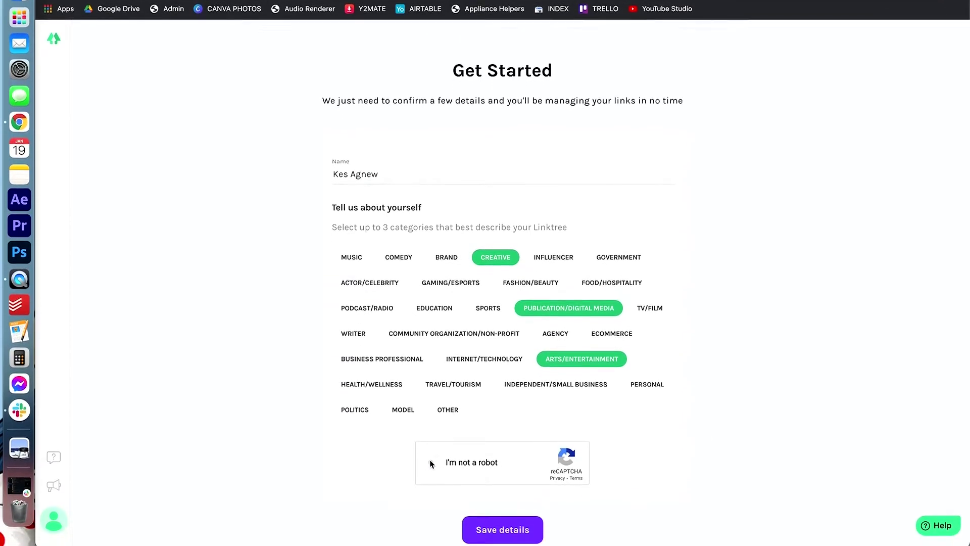
{"action": "left_click", "coordinate": [431, 482]}
{"action": "scroll", "coordinate": [668, 449], "scroll_direction": "down", "scroll_amount": 2}
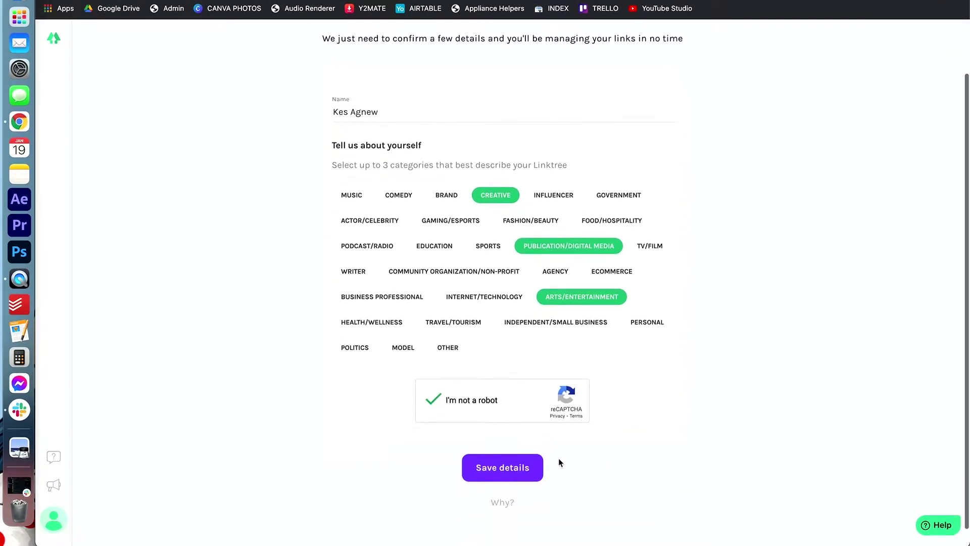
{"action": "left_click", "coordinate": [525, 466]}
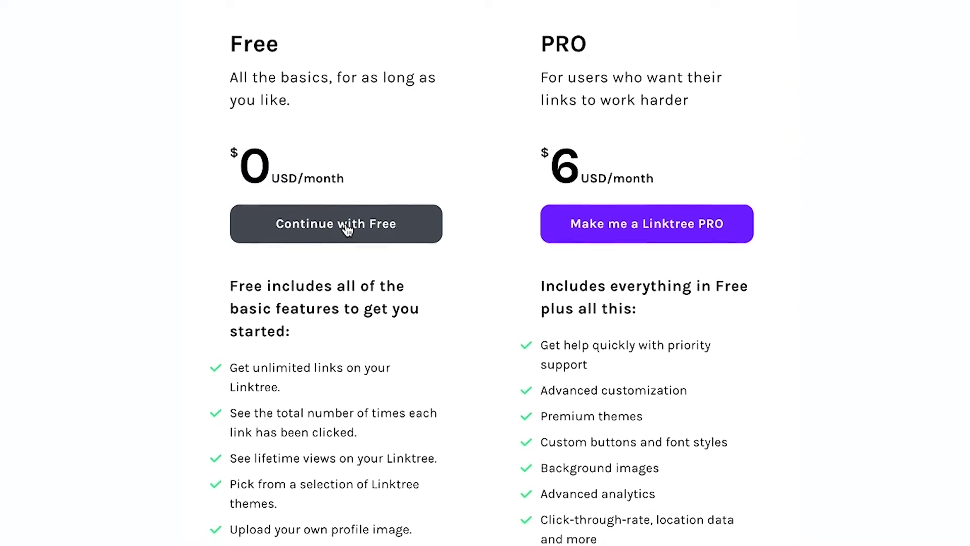
Step: Choose the Free plan and continue to the admin once the account is verified
{"action": "left_click", "coordinate": [346, 233]}
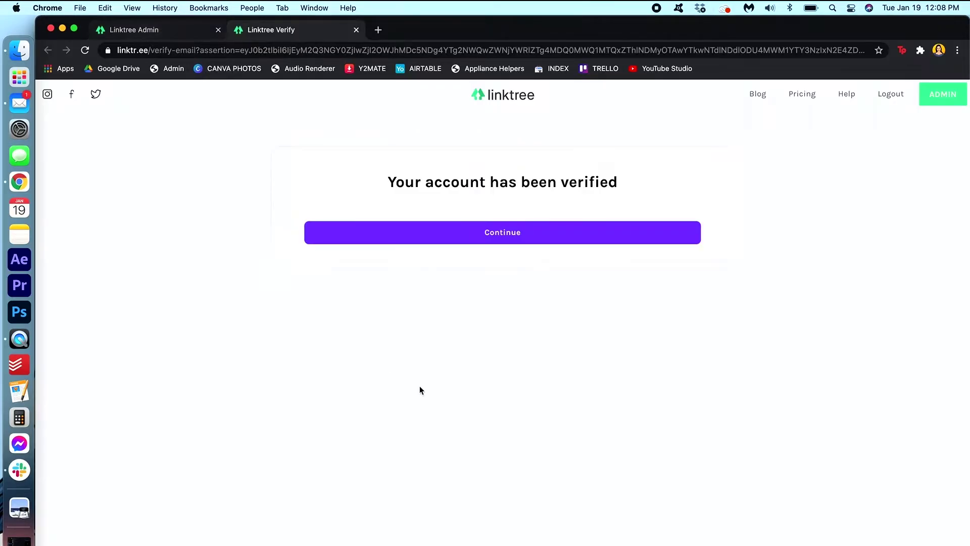
{"action": "left_click", "coordinate": [620, 228]}
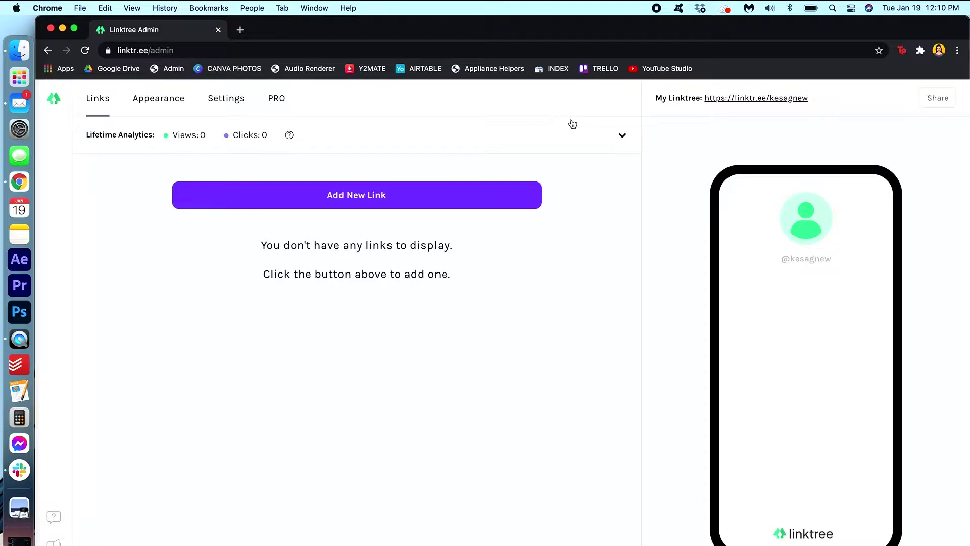
{"action": "left_click", "coordinate": [476, 197]}
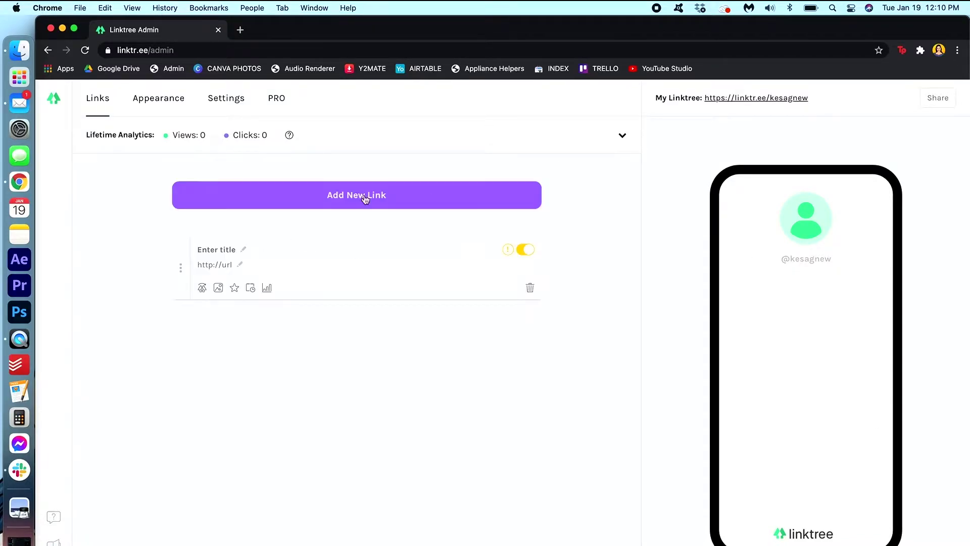
{"action": "left_click", "coordinate": [244, 251]}
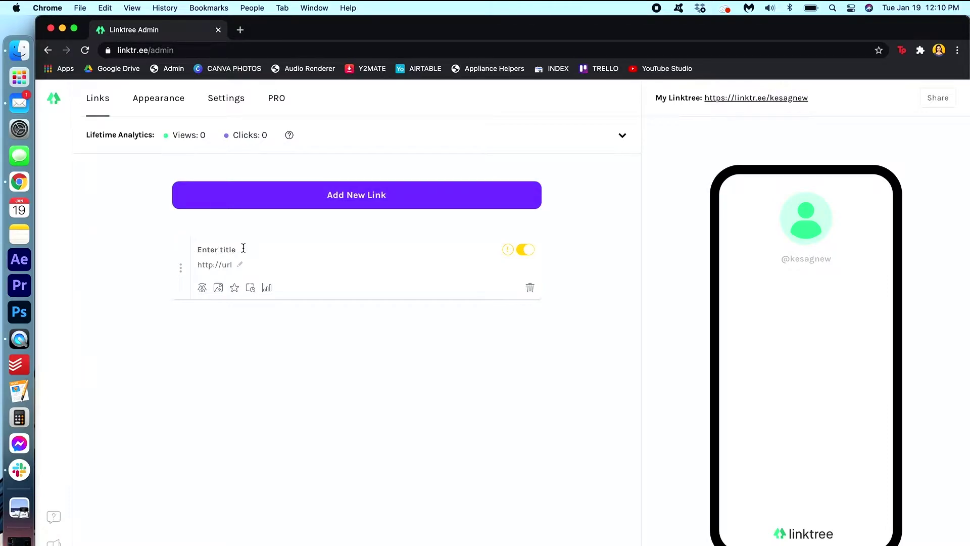
{"action": "type", "text": "W"}
{"action": "key", "text": "BackSpace"}
{"action": "type", "text": "We"}
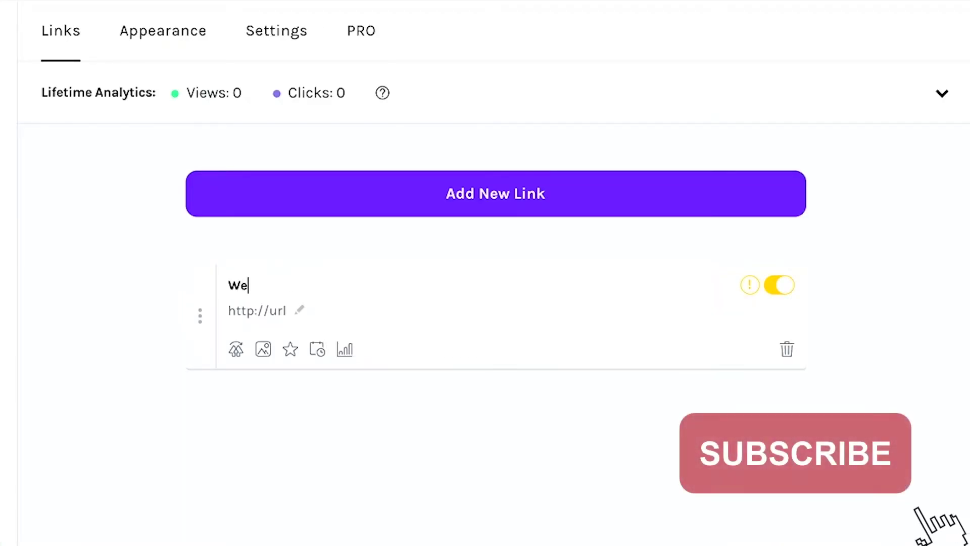
{"action": "type", "text": "bsite"}
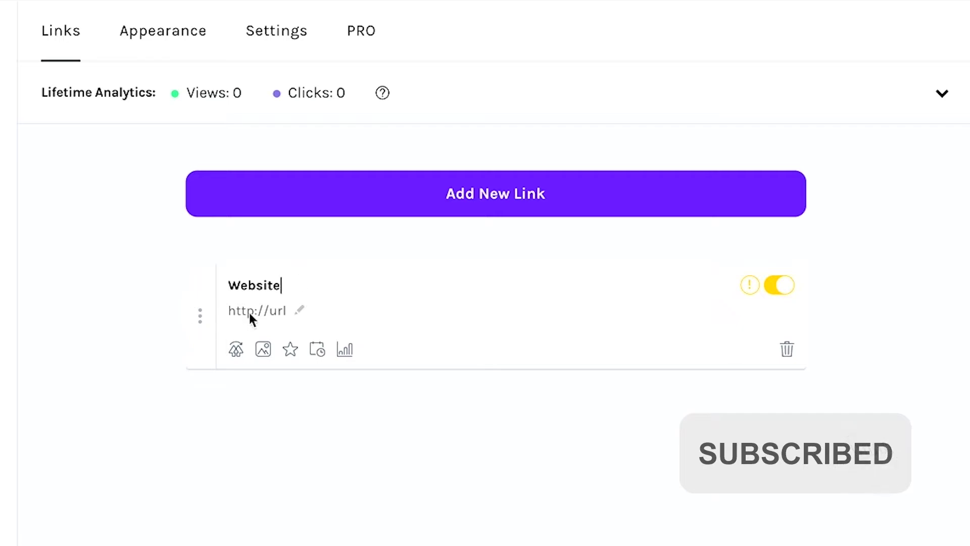
{"action": "left_click", "coordinate": [264, 312]}
{"action": "type", "text": "www.y"}
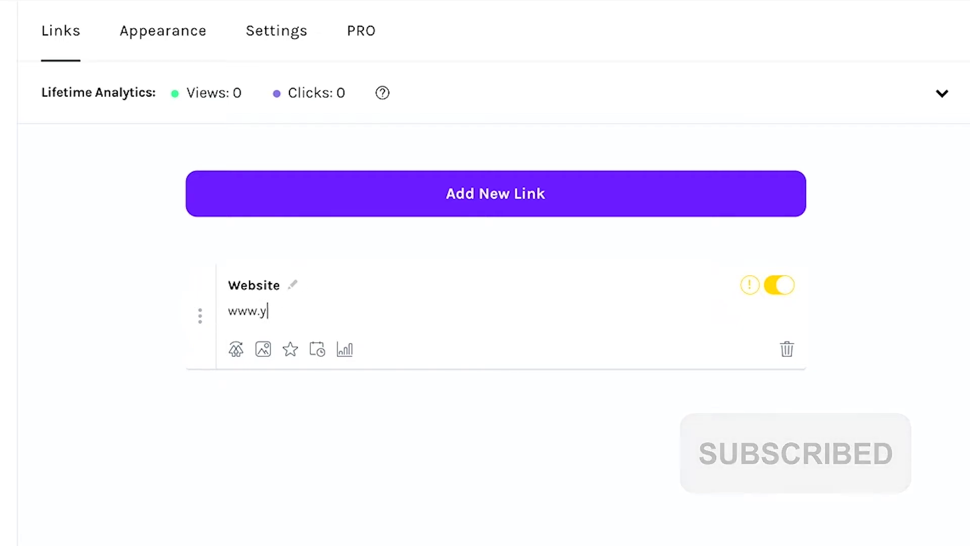
{"action": "type", "text": "ouwantpizzazz.c"}
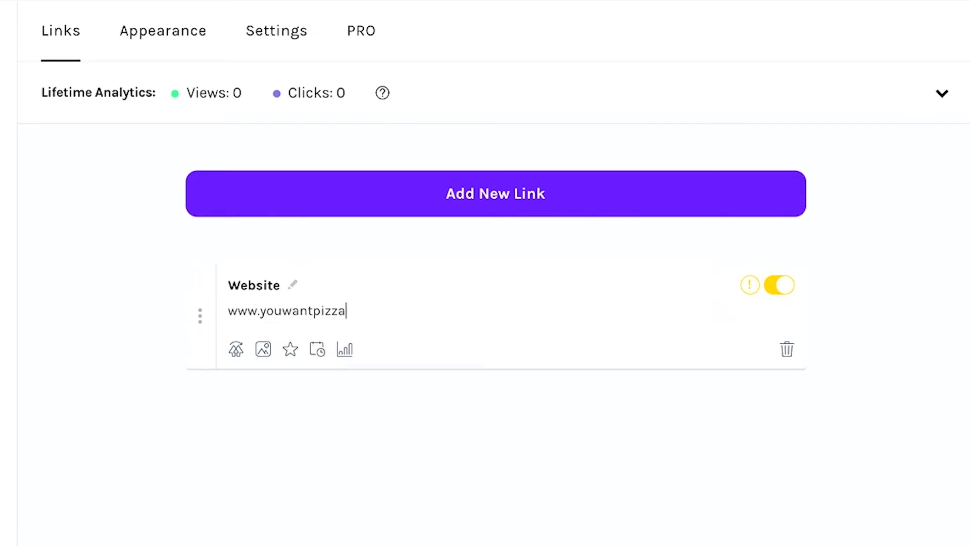
{"action": "type", "text": "om"}
{"action": "left_click", "coordinate": [307, 390]}
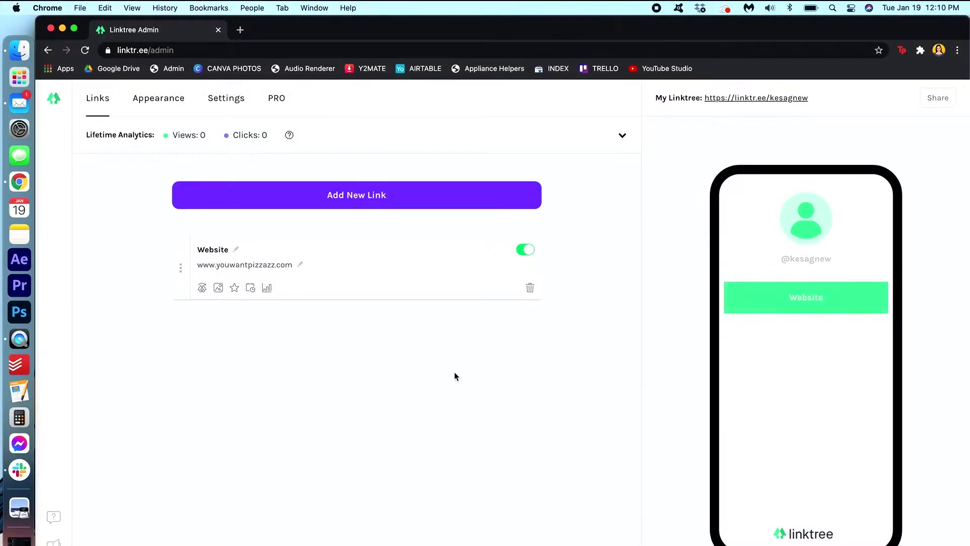
Step: Add another link and drag the cards into Website, YouTube, Instagram order
{"action": "left_click", "coordinate": [404, 202]}
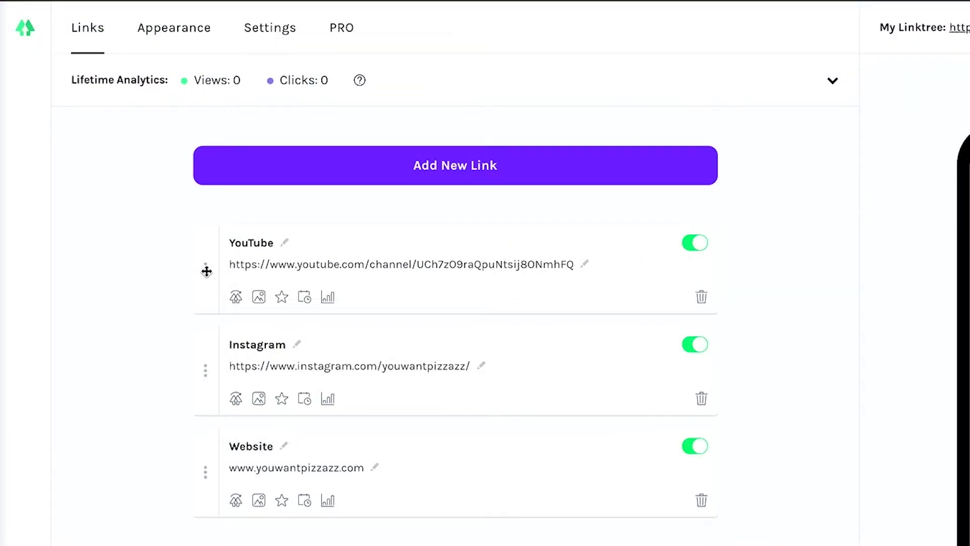
{"action": "left_click_drag", "start_coordinate": [181, 268], "coordinate": [212, 545]}
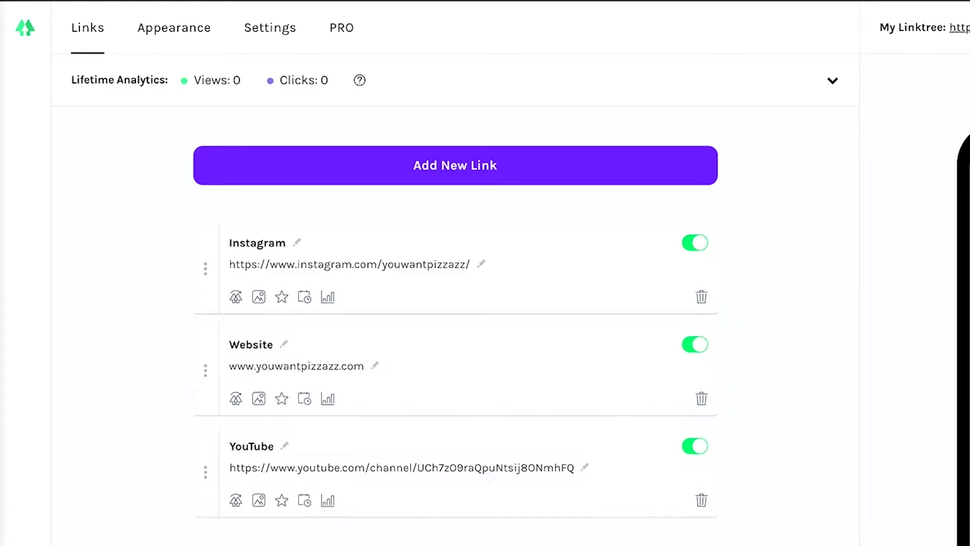
{"action": "left_click_drag", "start_coordinate": [202, 266], "coordinate": [206, 247]}
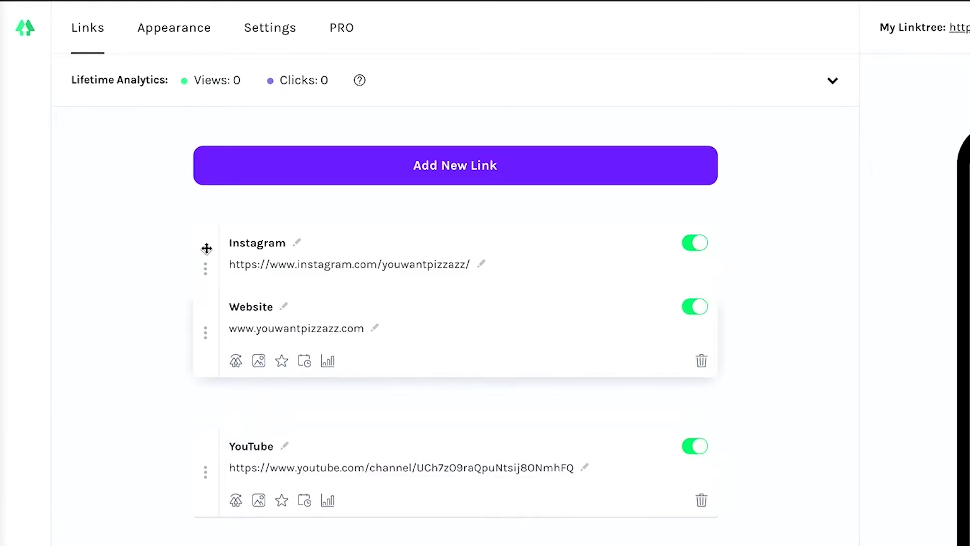
{"action": "left_click_drag", "start_coordinate": [208, 484], "coordinate": [208, 353]}
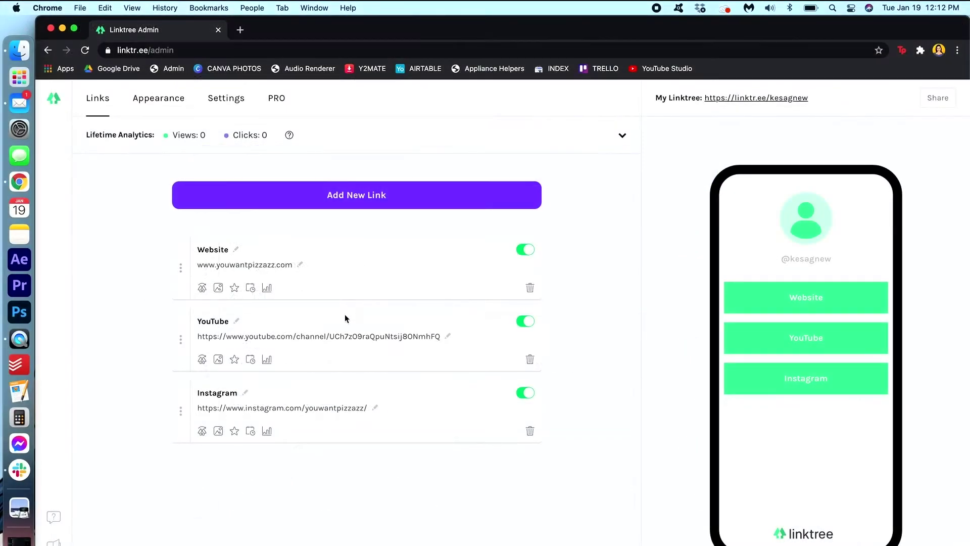
Step: Inspect the Website link's leap link, thumbnail, priority and scheduling options, then its analytics
{"action": "left_click", "coordinate": [202, 288]}
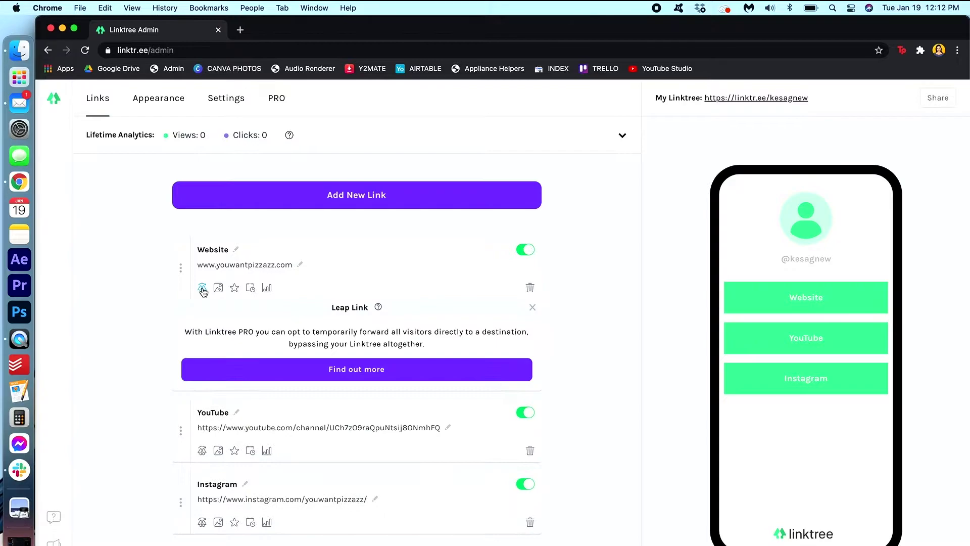
{"action": "left_click", "coordinate": [218, 288]}
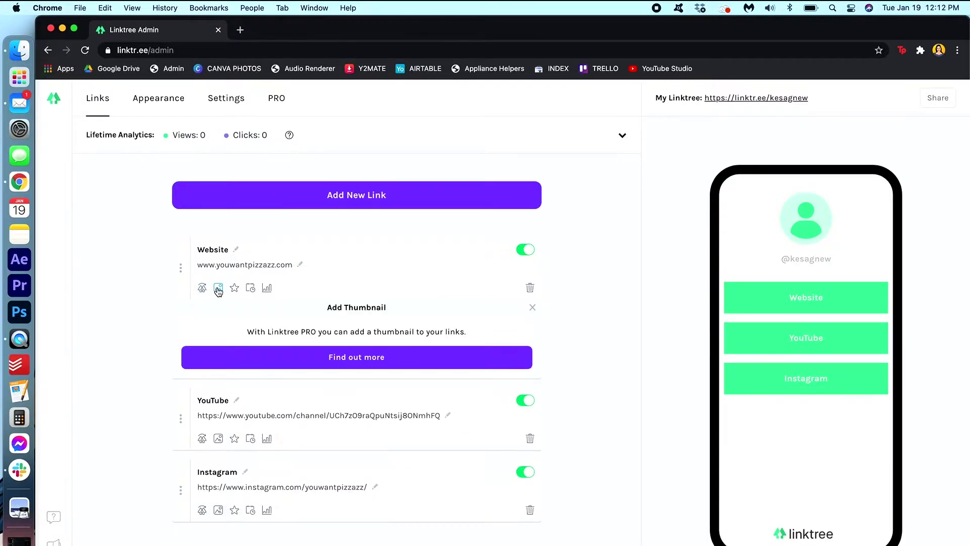
{"action": "left_click", "coordinate": [234, 288]}
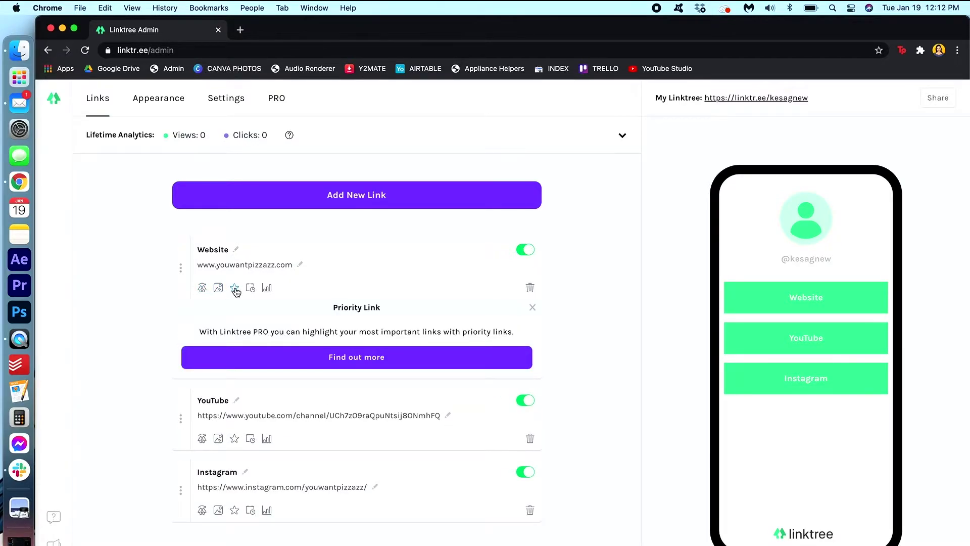
{"action": "left_click", "coordinate": [235, 289]}
{"action": "left_click", "coordinate": [250, 289]}
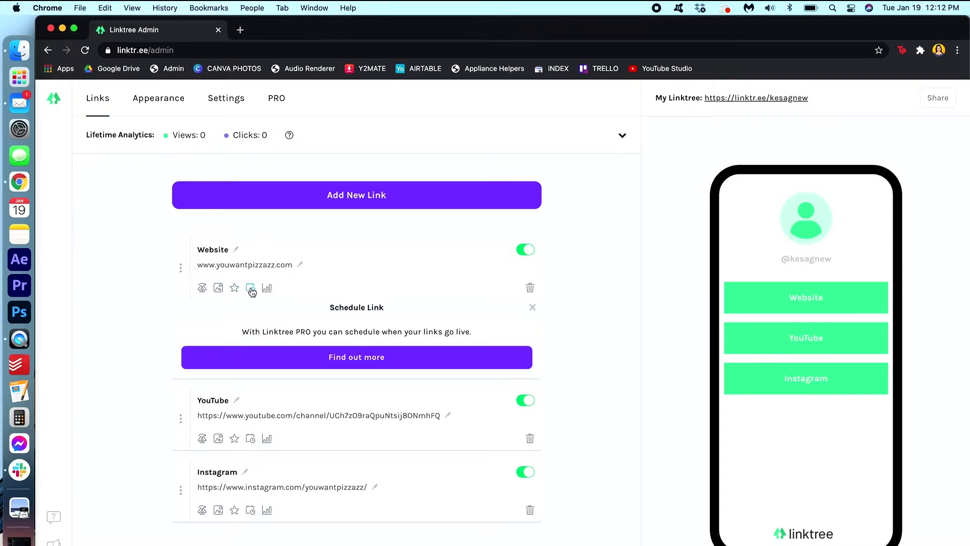
{"action": "left_click", "coordinate": [252, 289]}
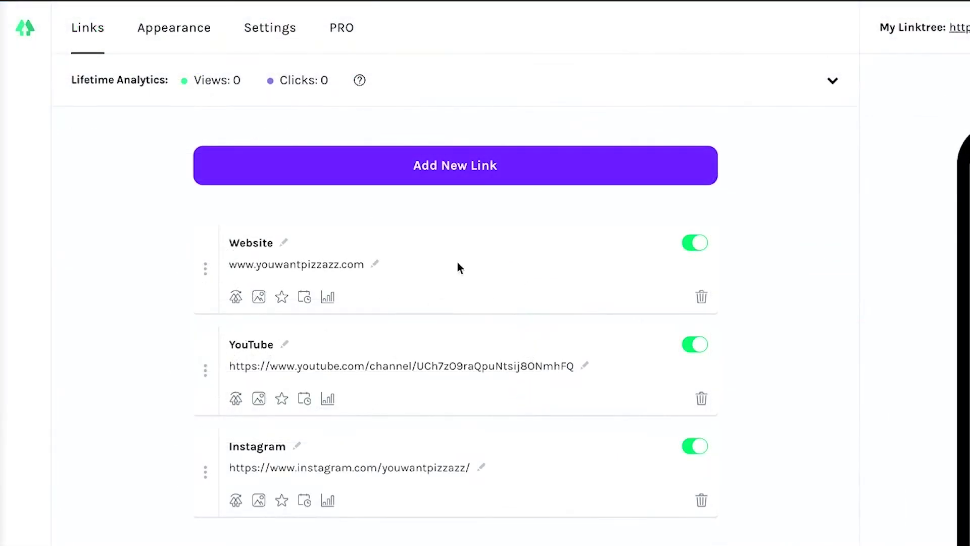
{"action": "left_click", "coordinate": [328, 298]}
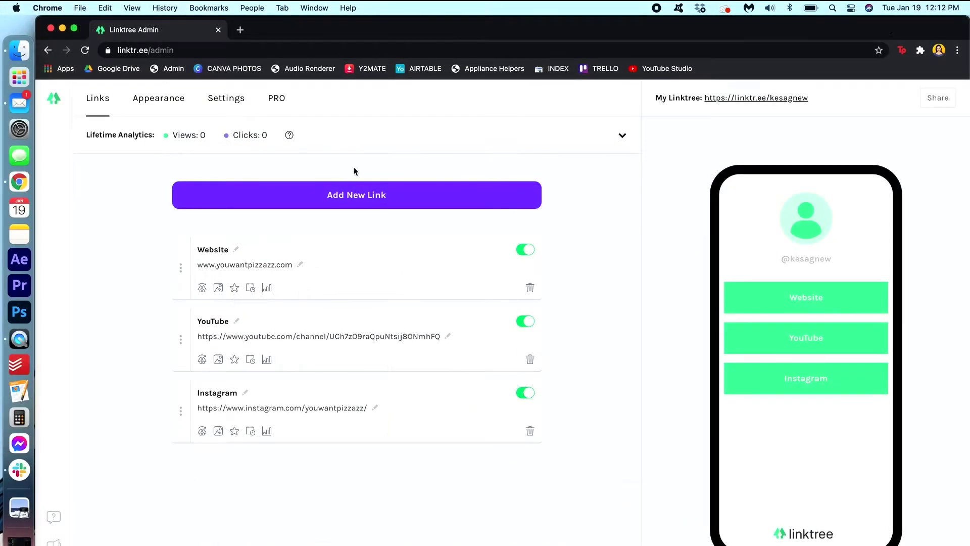
Step: On the Appearance tab, upload the 'You Want Pizzazz' picture as the profile avatar
{"action": "left_click", "coordinate": [174, 103]}
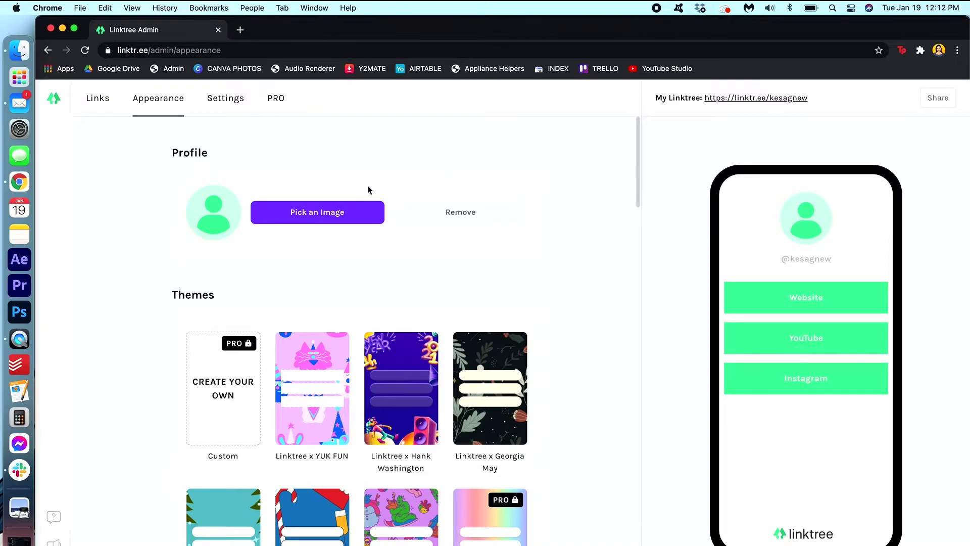
{"action": "left_click", "coordinate": [356, 216]}
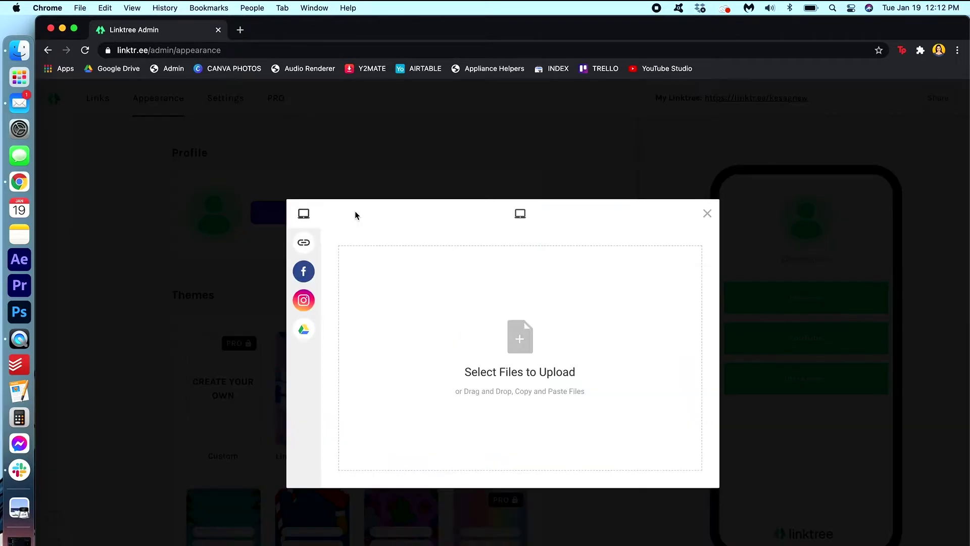
{"action": "mouse_move", "coordinate": [307, 247]}
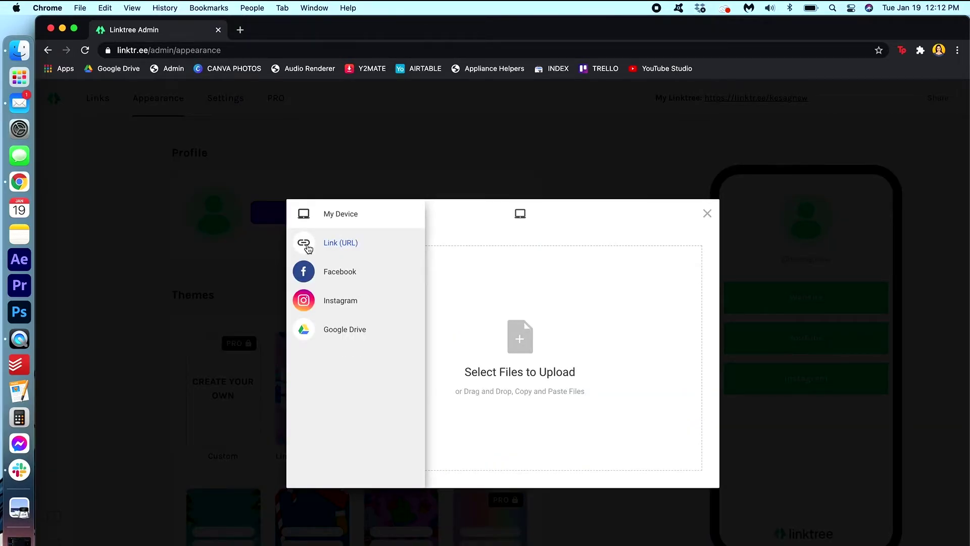
{"action": "key", "text": "super+v"}
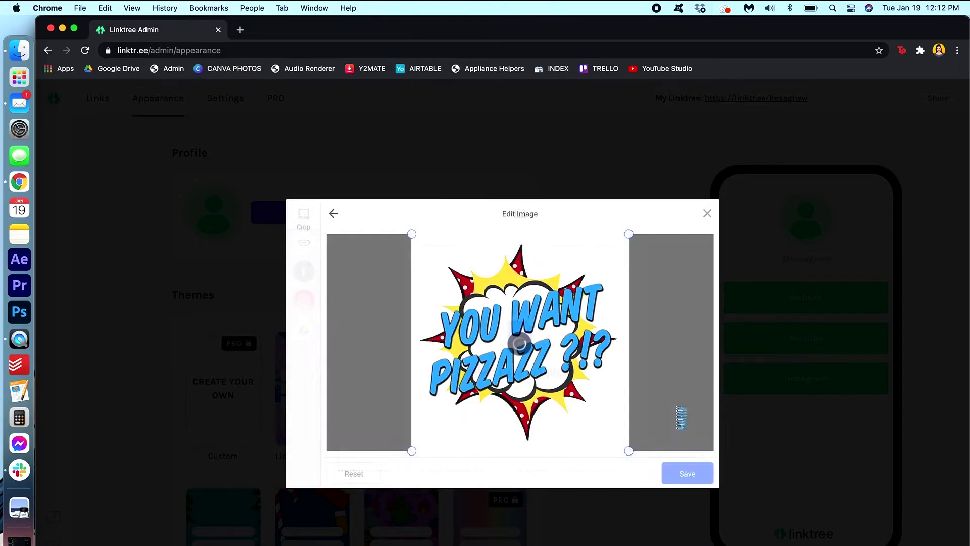
{"action": "left_click_drag", "start_coordinate": [632, 451], "coordinate": [648, 478]}
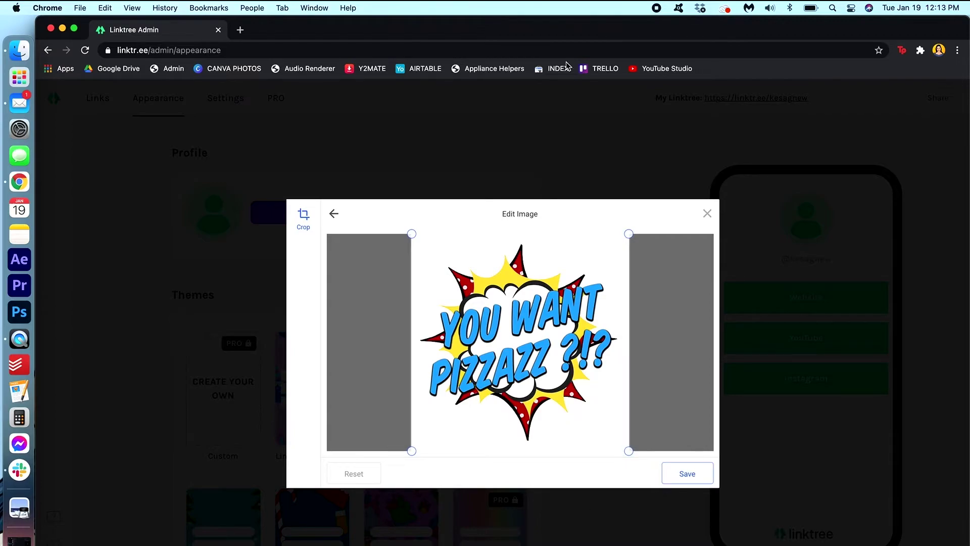
{"action": "left_click", "coordinate": [701, 480]}
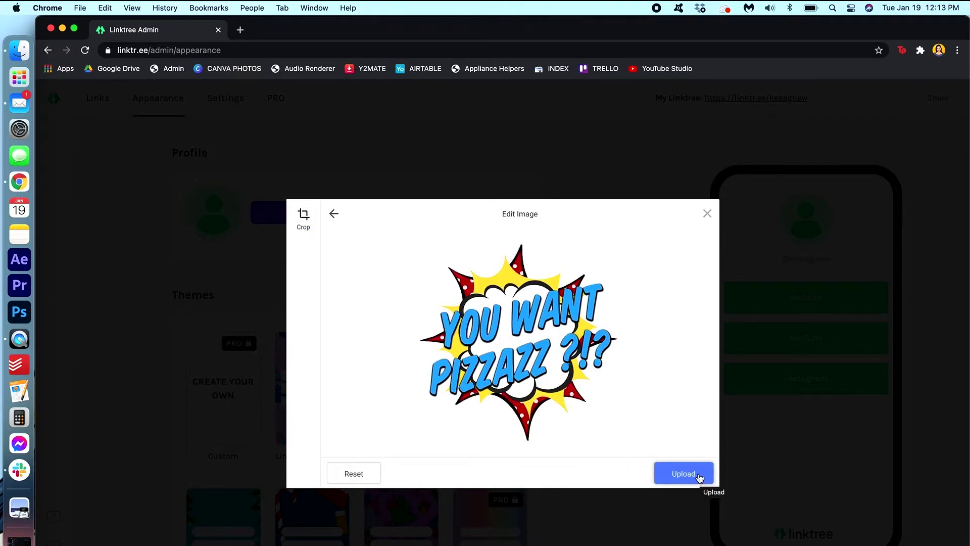
{"action": "left_click", "coordinate": [701, 480]}
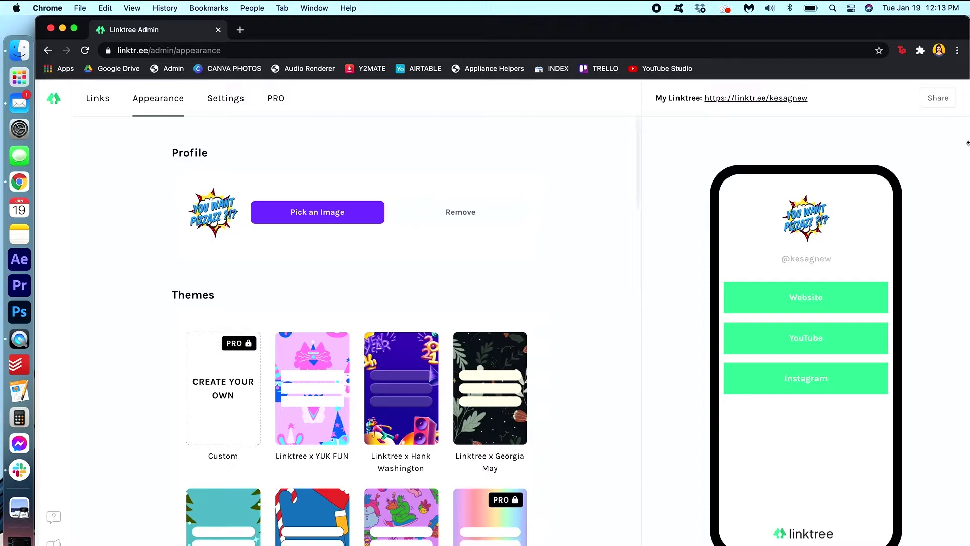
Step: Apply the YUK FUN, then Hank Washington, then finally the Linktree x Georgia May theme
{"action": "scroll", "coordinate": [622, 349], "scroll_direction": "down", "scroll_amount": 5}
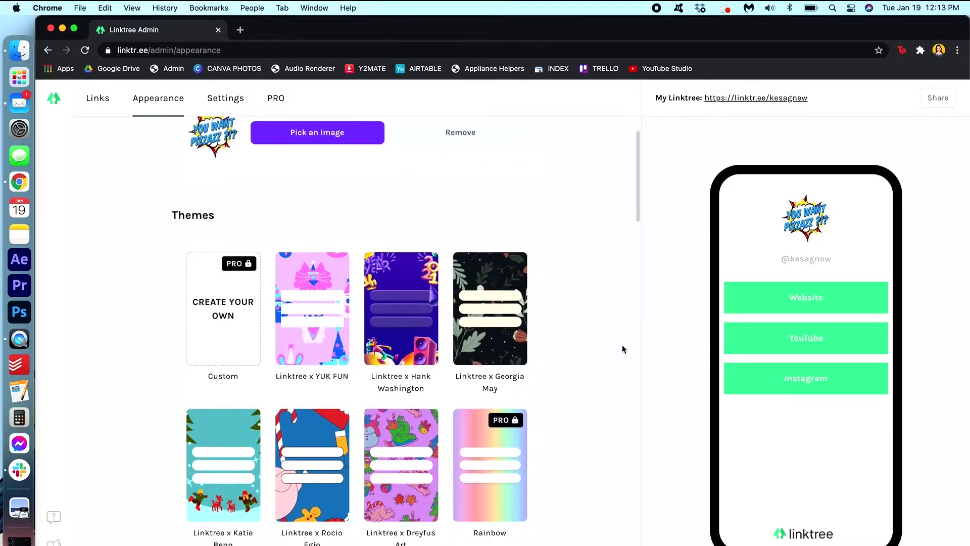
{"action": "scroll", "coordinate": [622, 349], "scroll_direction": "up", "scroll_amount": 1}
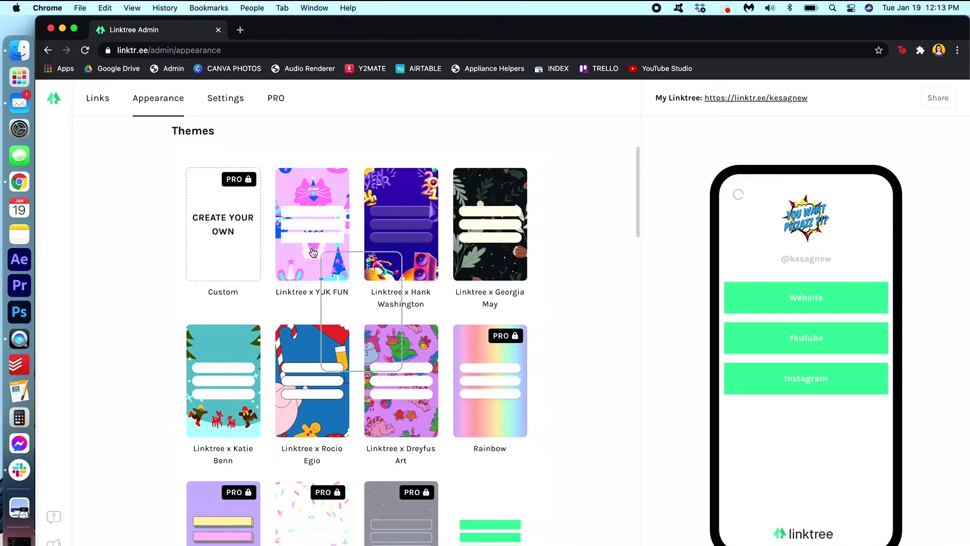
{"action": "left_click", "coordinate": [382, 233]}
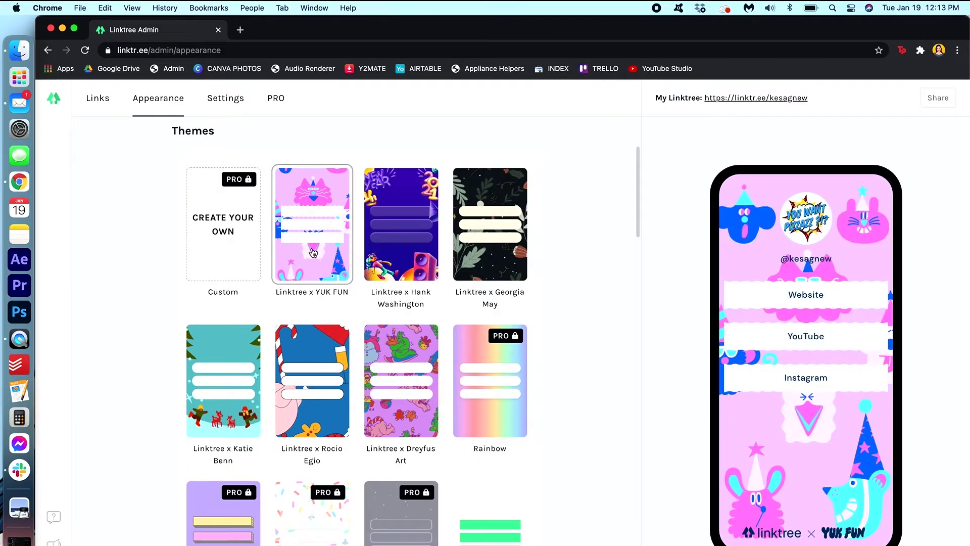
{"action": "left_click", "coordinate": [413, 258]}
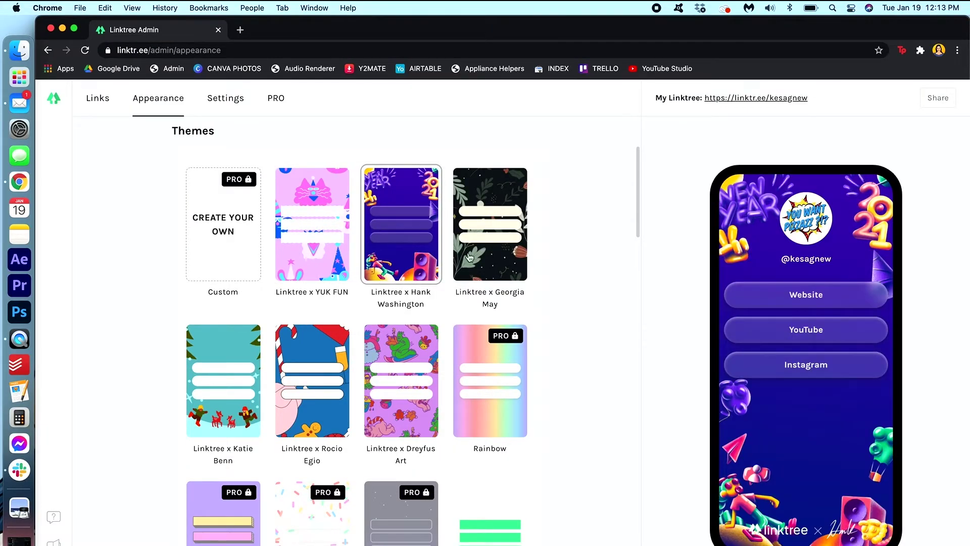
{"action": "left_click", "coordinate": [505, 255]}
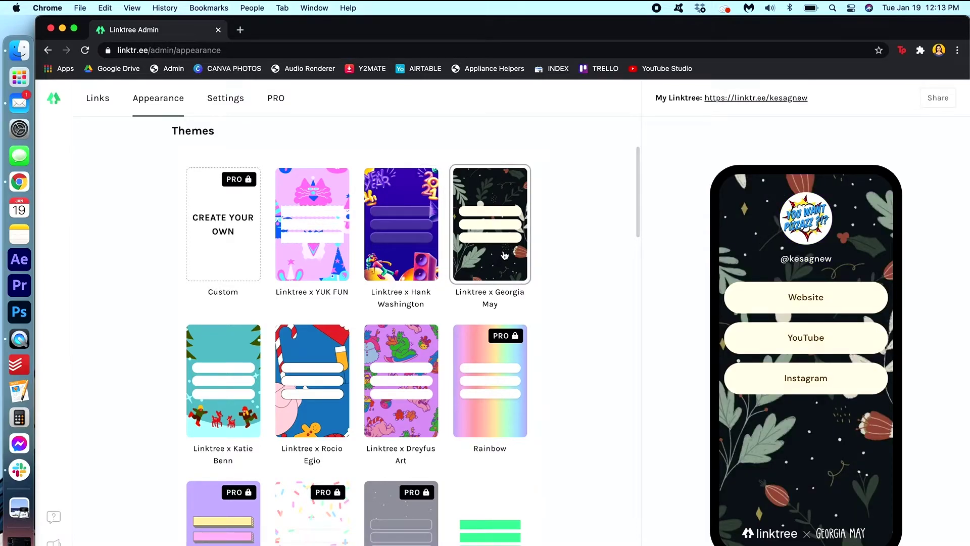
Step: Try the Spray, Snow and Smoke themes in turn, finishing on Noir
{"action": "scroll", "coordinate": [500, 429], "scroll_direction": "down", "scroll_amount": 5}
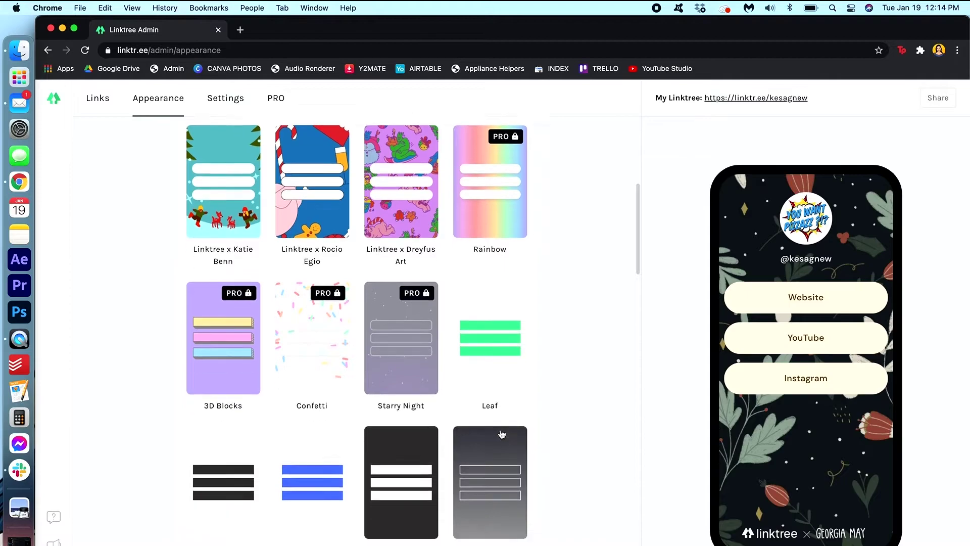
{"action": "scroll", "coordinate": [501, 434], "scroll_direction": "down", "scroll_amount": 2}
{"action": "left_click", "coordinate": [491, 447]}
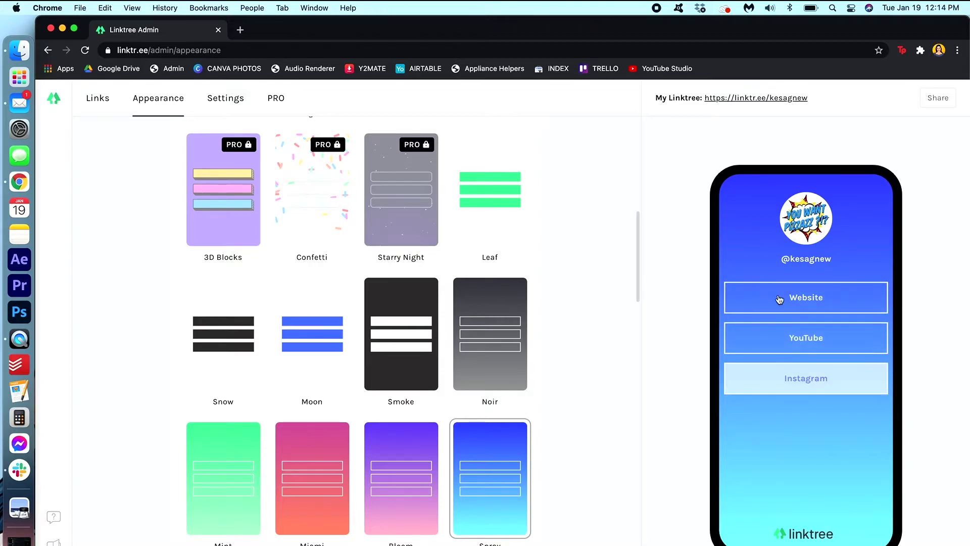
{"action": "left_click", "coordinate": [228, 346]}
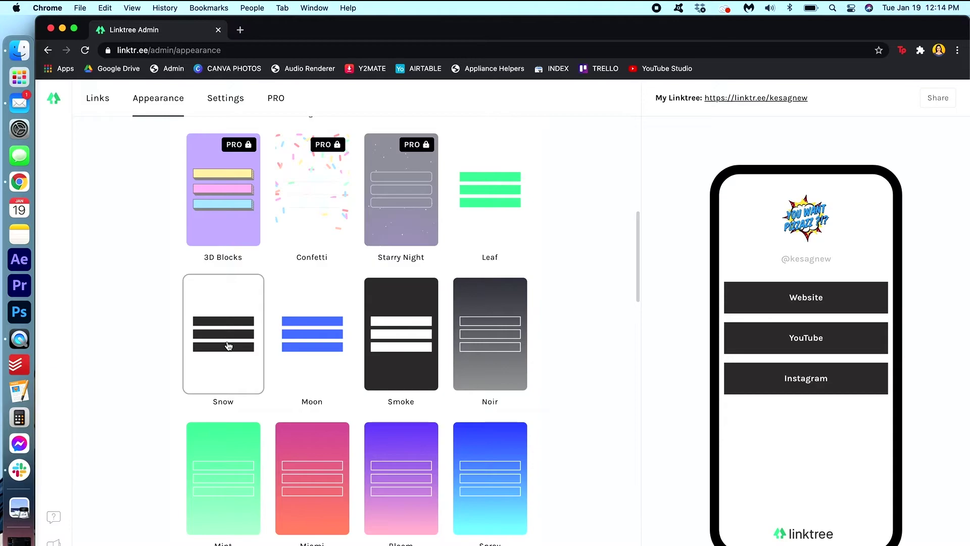
{"action": "left_click", "coordinate": [414, 381]}
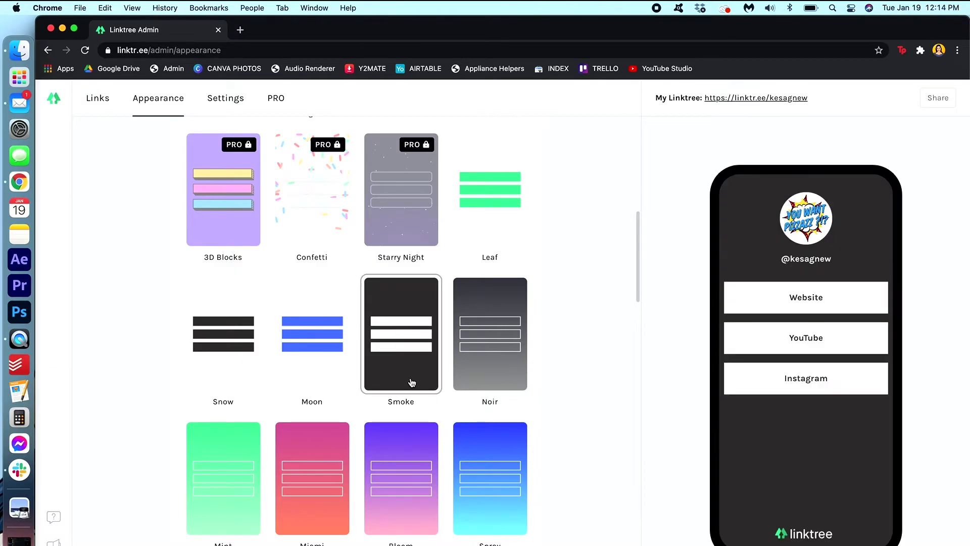
{"action": "left_click", "coordinate": [491, 357]}
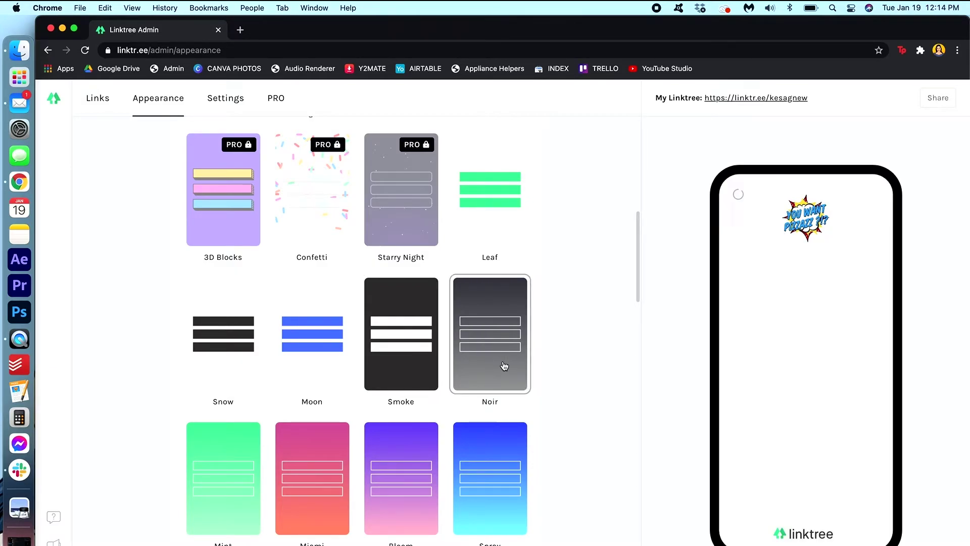
{"action": "scroll", "coordinate": [610, 278], "scroll_direction": "up", "scroll_amount": 5}
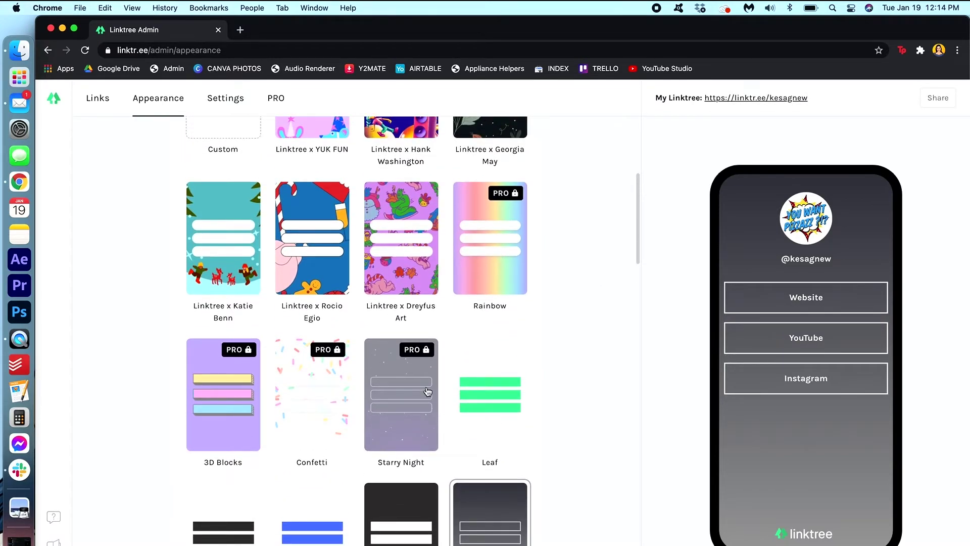
{"action": "scroll", "coordinate": [436, 390], "scroll_direction": "down", "scroll_amount": 15}
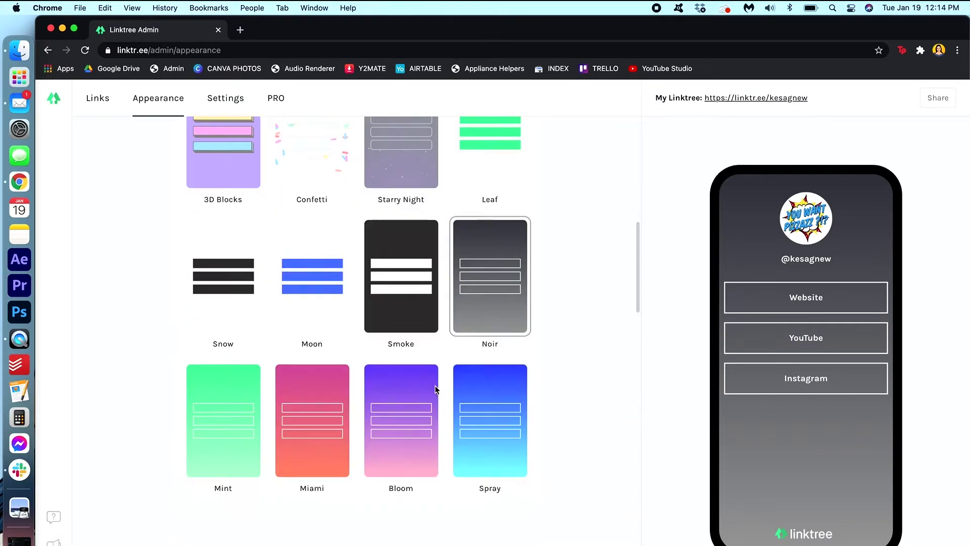
{"action": "scroll", "coordinate": [436, 390], "scroll_direction": "up", "scroll_amount": 9}
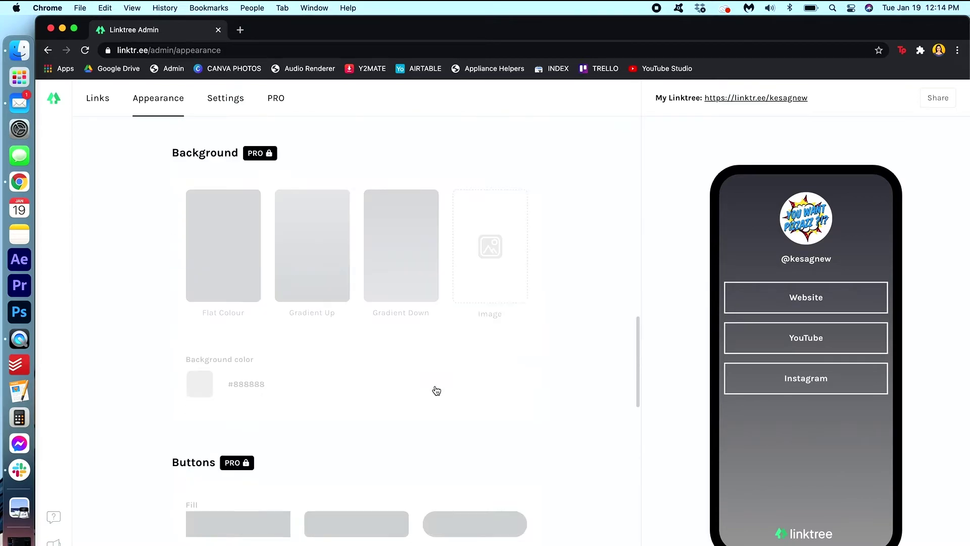
{"action": "scroll", "coordinate": [436, 390], "scroll_direction": "down", "scroll_amount": 4}
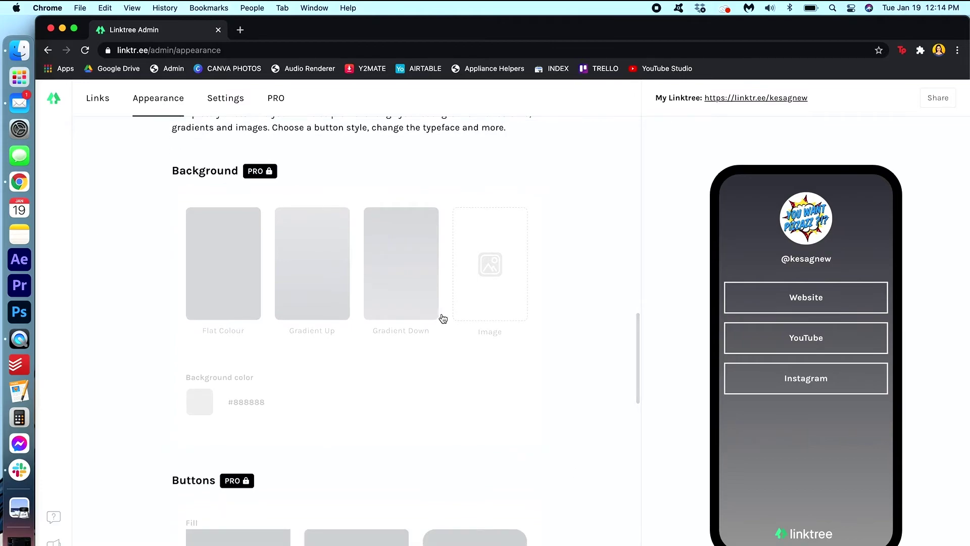
{"action": "scroll", "coordinate": [564, 441], "scroll_direction": "down", "scroll_amount": 6}
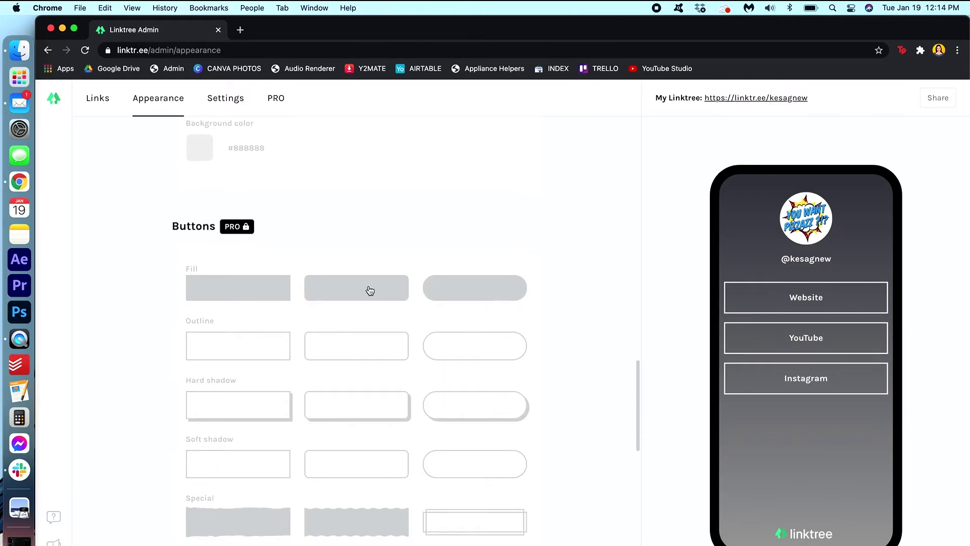
{"action": "scroll", "coordinate": [547, 471], "scroll_direction": "down", "scroll_amount": 15}
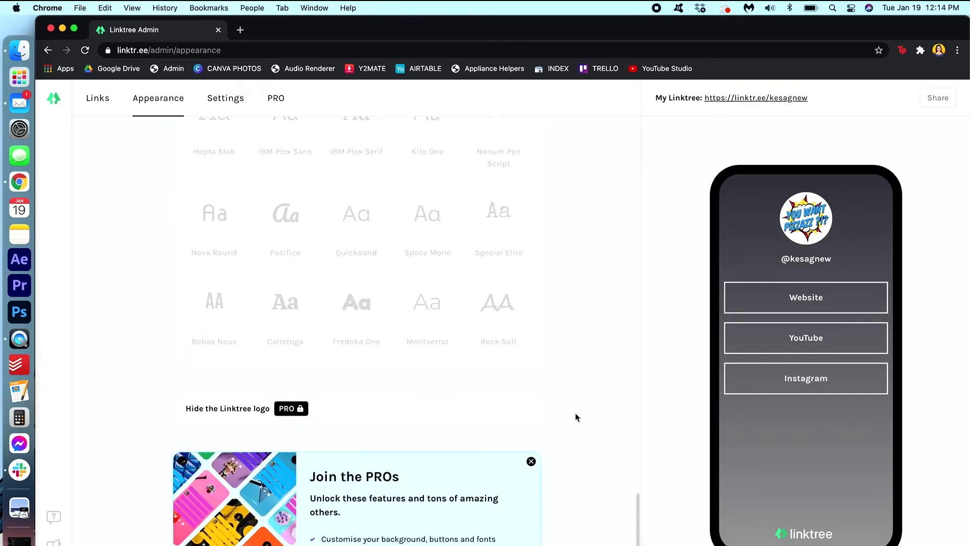
{"action": "scroll", "coordinate": [576, 416], "scroll_direction": "up", "scroll_amount": 10}
{"action": "scroll", "coordinate": [576, 417], "scroll_direction": "up", "scroll_amount": 15}
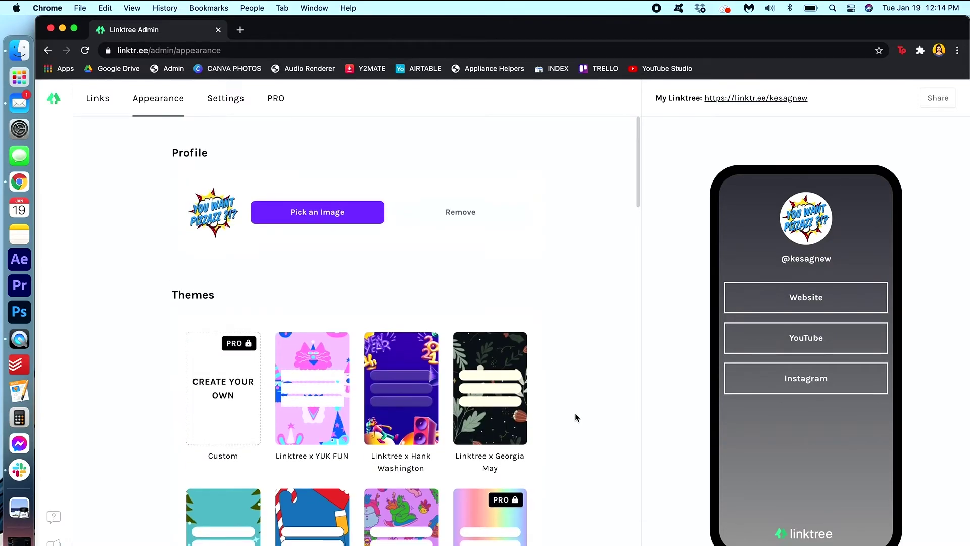
Step: Apply the Spray theme card, giving a blue-to-cyan gradient behind the outlined link buttons
{"action": "scroll", "coordinate": [576, 417], "scroll_direction": "down", "scroll_amount": 10}
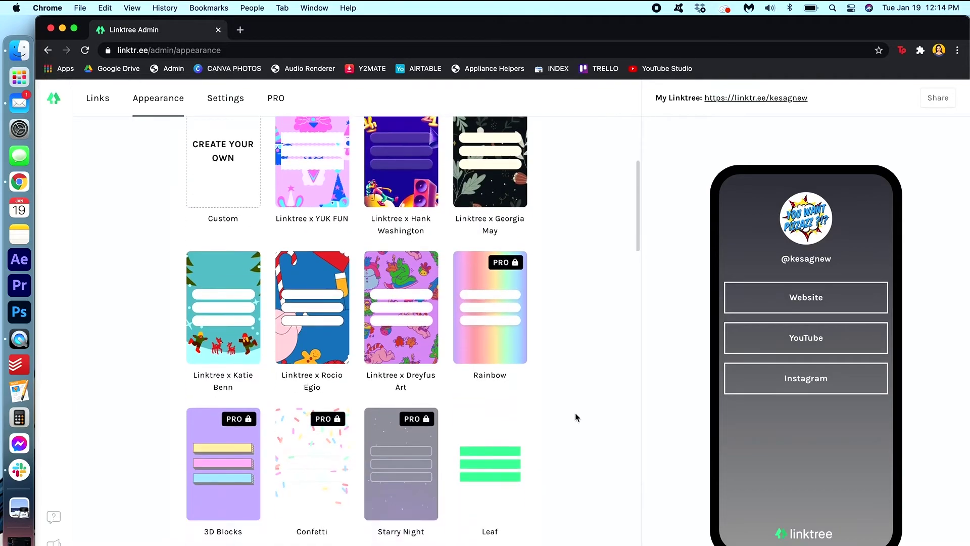
{"action": "left_click", "coordinate": [493, 449]}
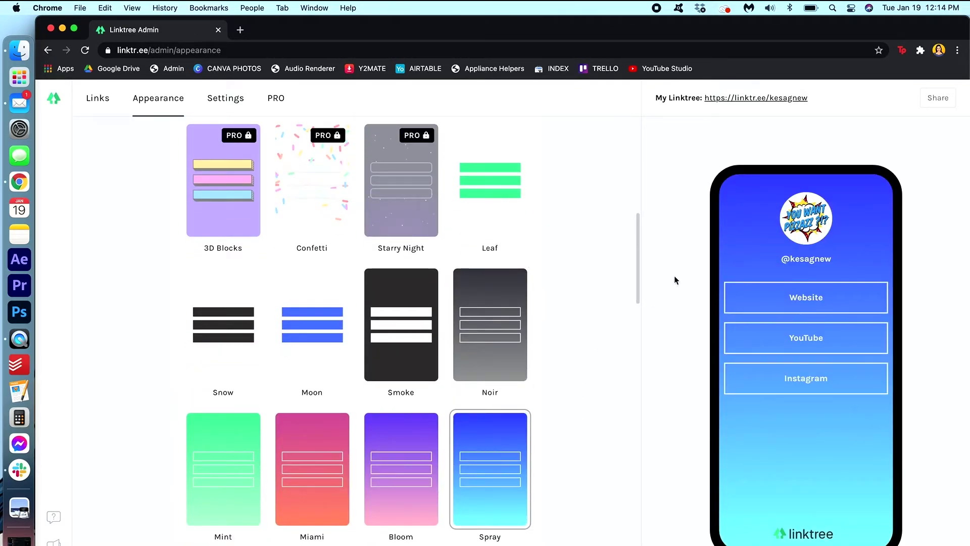
{"action": "scroll", "coordinate": [627, 296], "scroll_direction": "up", "scroll_amount": 10}
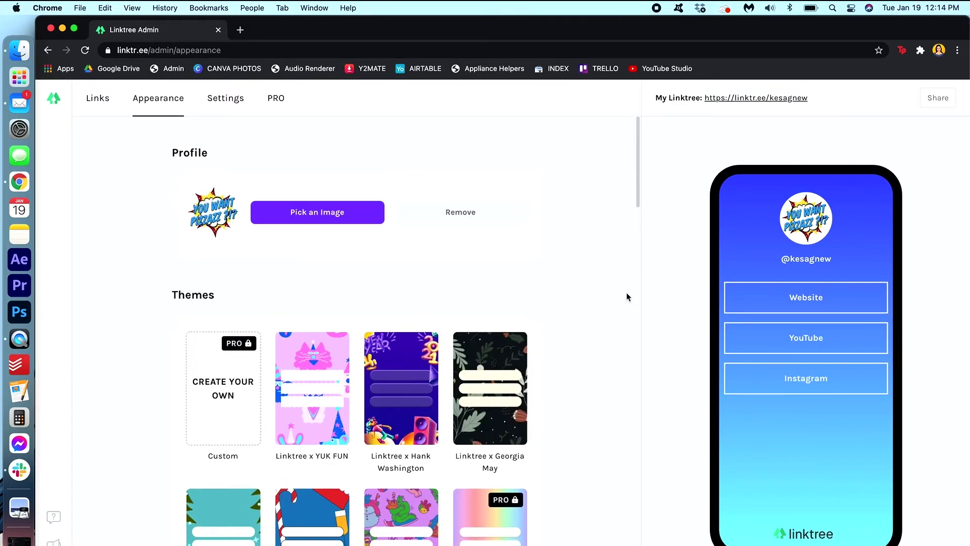
Step: Open the My Linktree URL from the preview panel in a new browser tab
{"action": "left_click", "coordinate": [785, 101]}
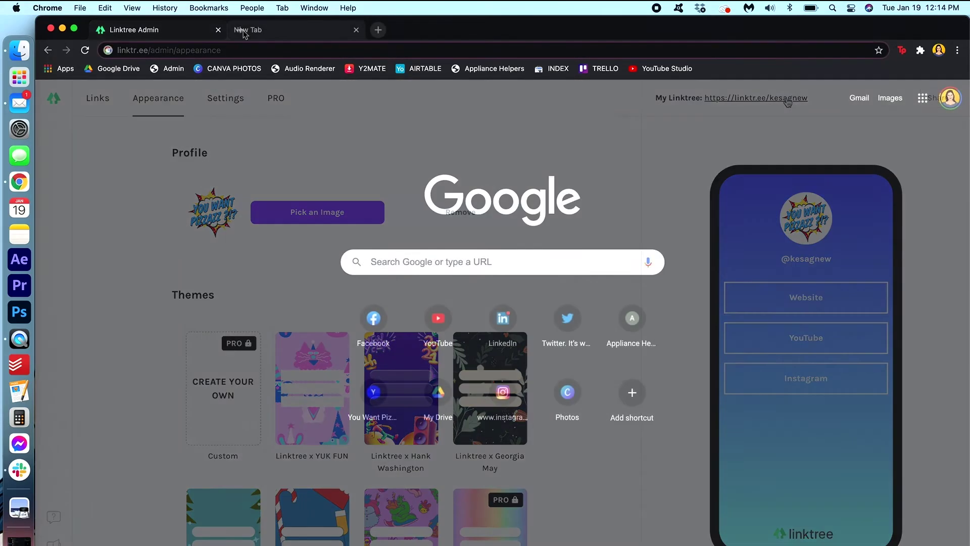